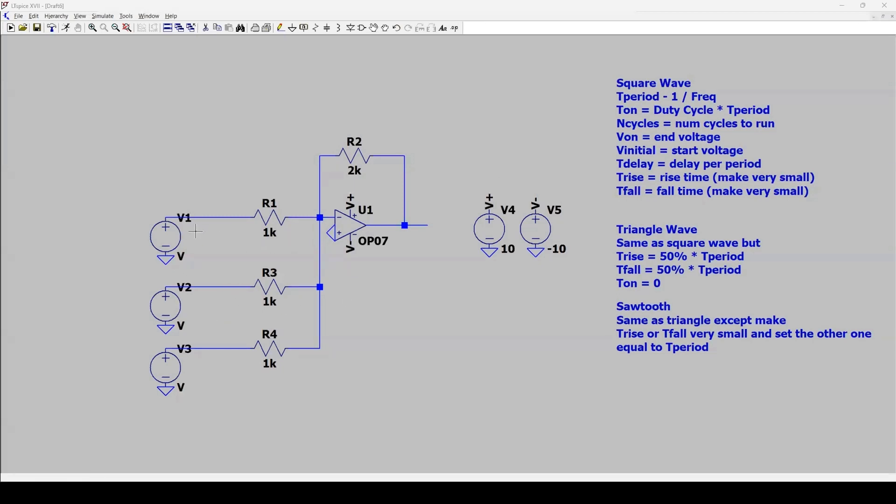
# - Configure source V1 as a SINE function with 0 V DC offset, 1 V amplitude and 10 Hz frequency
pyautogui.rightClick(166, 236)
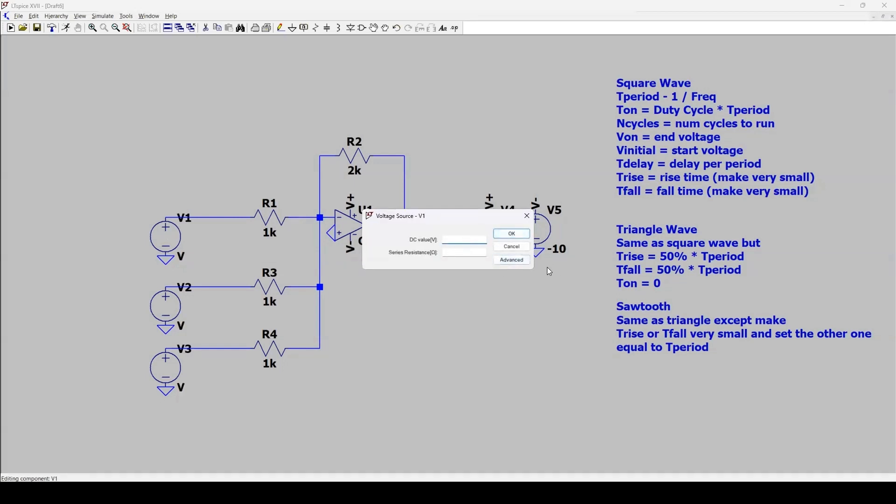
pyautogui.click(515, 261)
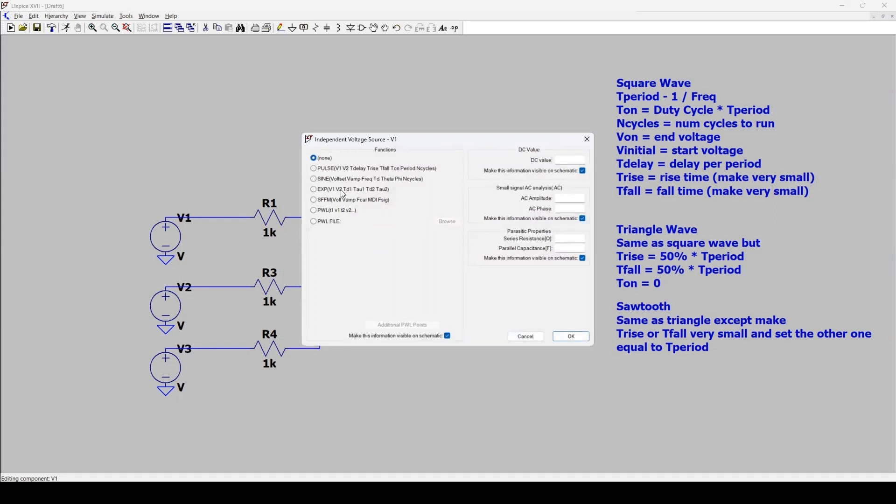
pyautogui.click(314, 179)
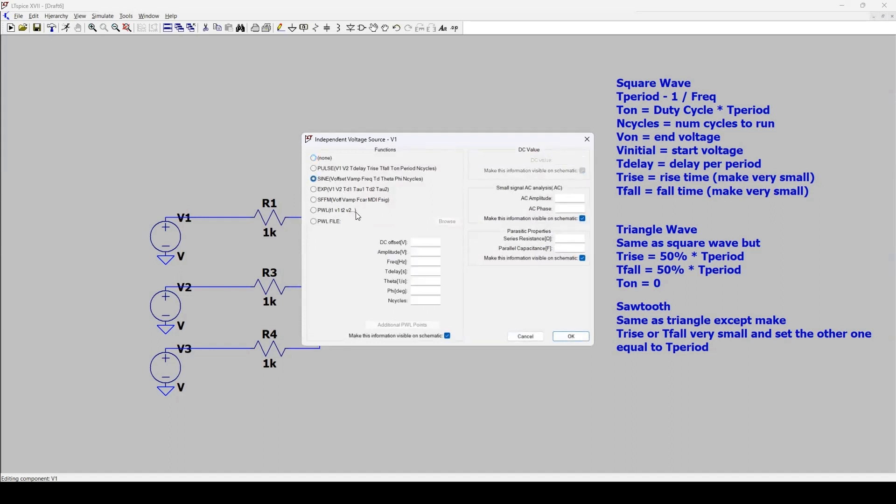
pyautogui.click(426, 243)
pyautogui.click(437, 244)
pyautogui.write('0')
pyautogui.press('Tab')
pyautogui.press('Tab')
pyautogui.write('10')
pyautogui.click(572, 336)
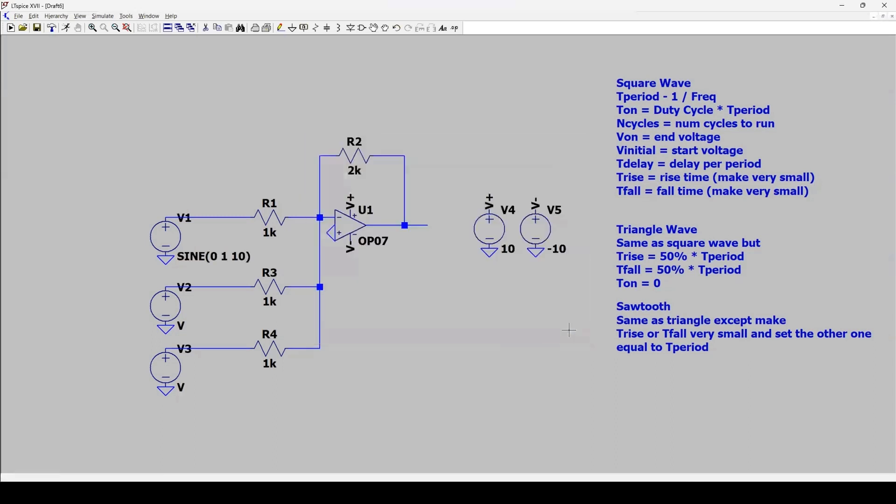
# - Set the DC value of sources V2 and V3 to 1 V each
pyautogui.rightClick(182, 311)
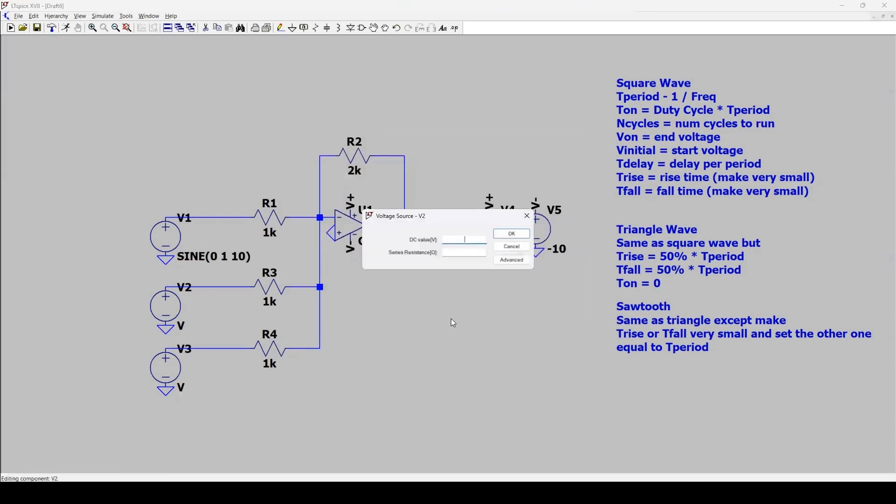
pyautogui.click(512, 233)
pyautogui.rightClick(177, 370)
pyautogui.write('1')
pyautogui.click(513, 233)
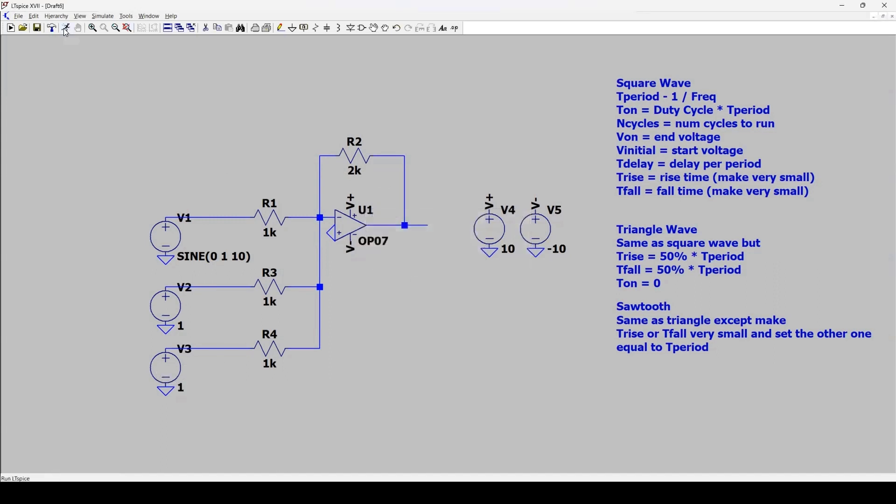
# - Place the SPICE directive .tran 10 on the schematic below the op-amp
pyautogui.write('s')
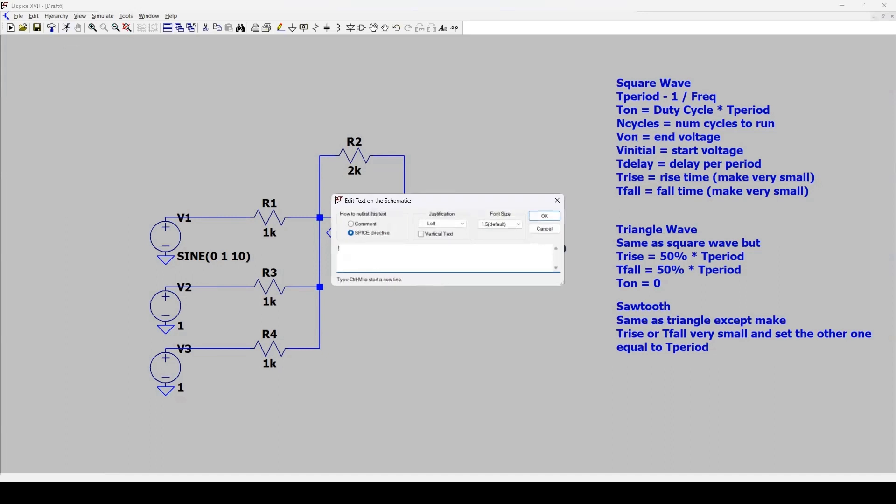
pyautogui.write('.tran 10')
pyautogui.press('Return')
pyautogui.click(384, 273)
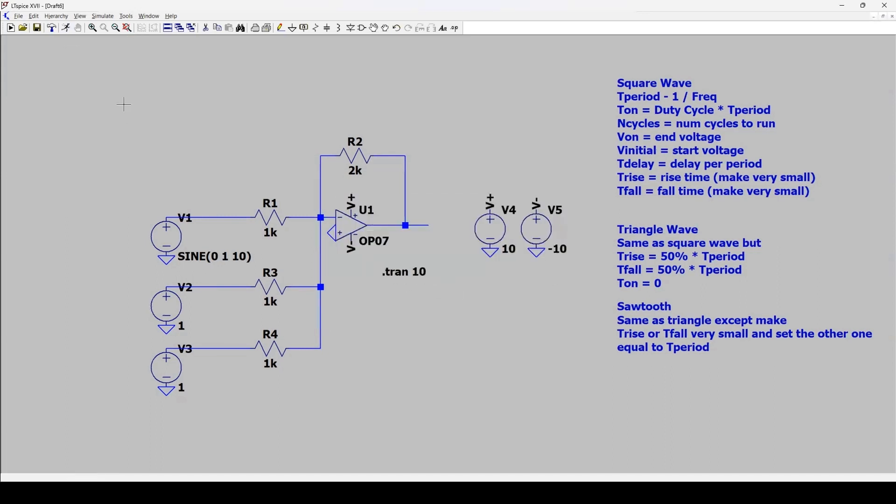
# - Run the simulation, plot the voltage at V1's output, inspect the waveform, and return to the full-size schematic
pyautogui.click(68, 28)
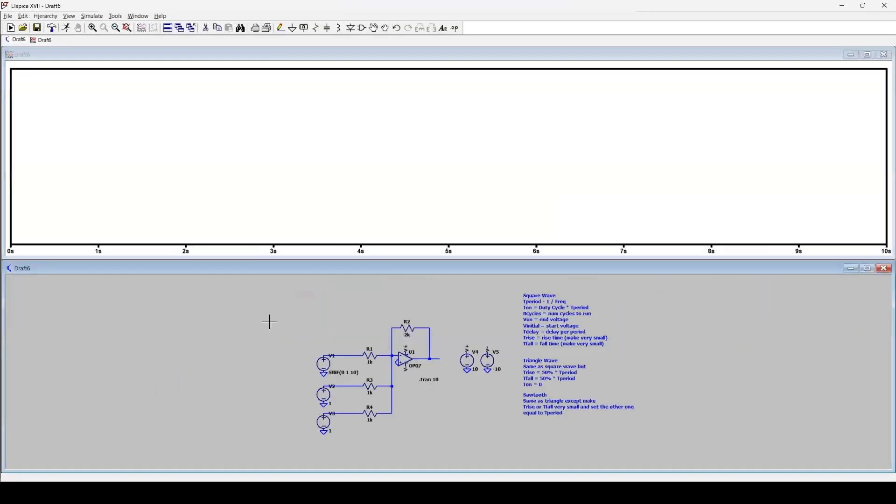
pyautogui.click(349, 357)
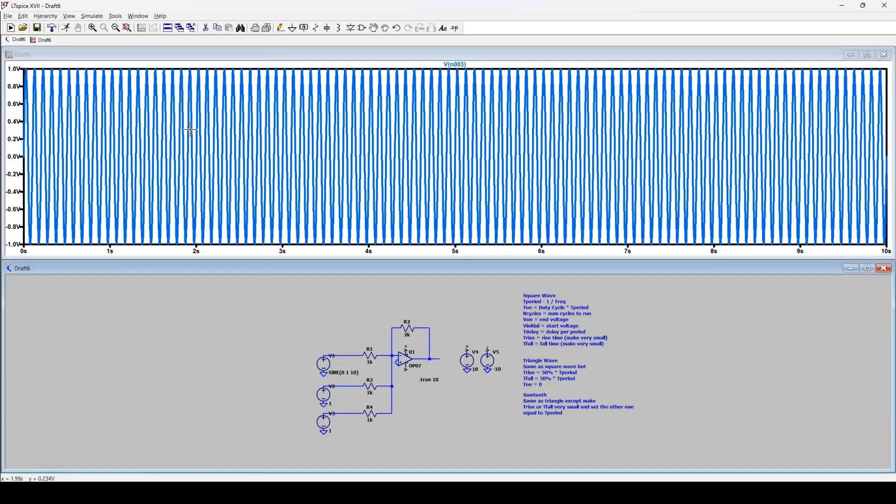
pyautogui.moveTo(22, 70); pyautogui.dragTo(329, 248)
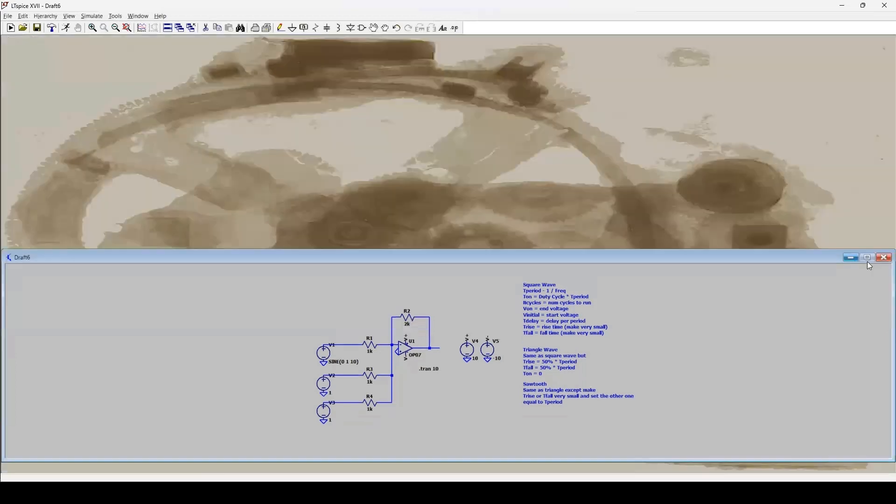
pyautogui.click(869, 269)
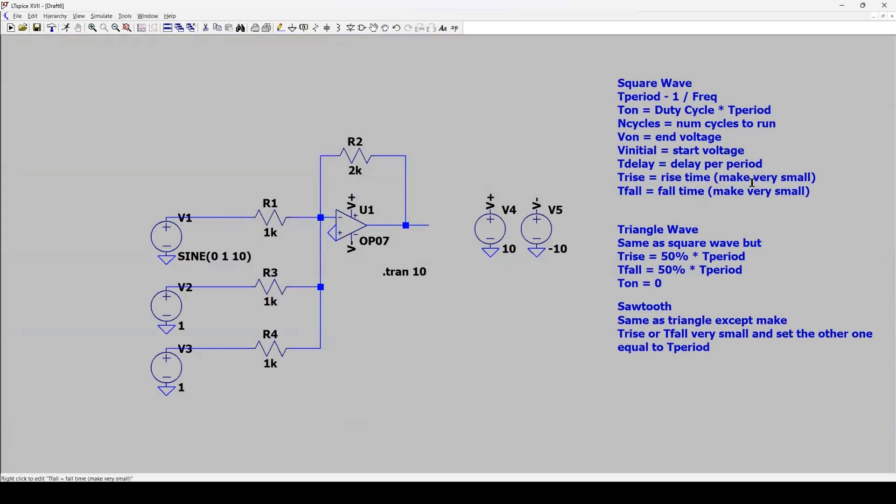
# - Switch source V2 to a PULSE function with Vinitial -1 V, Von 1 V, and Trise and Tfall of 1n
pyautogui.rightClick(174, 316)
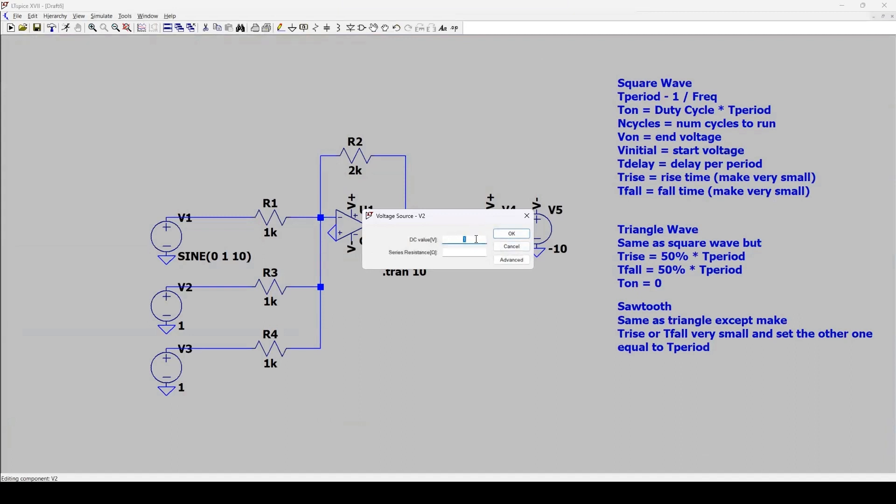
pyautogui.click(513, 264)
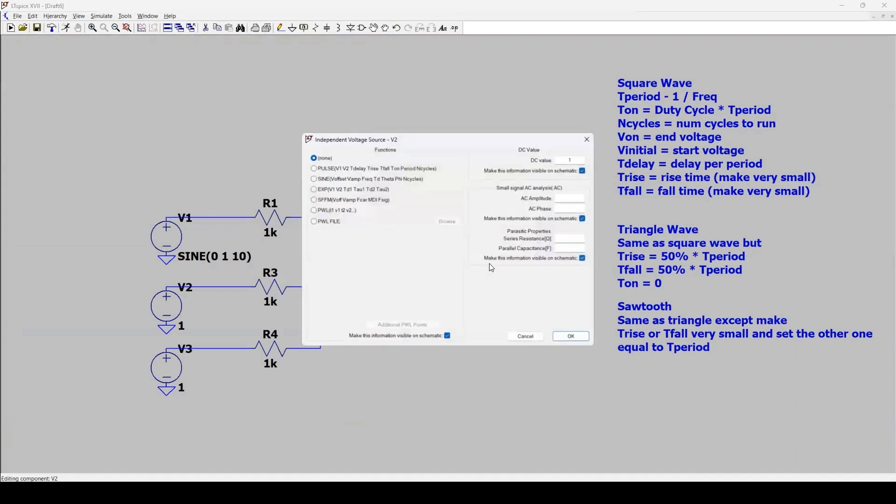
pyautogui.click(314, 168)
pyautogui.click(423, 243)
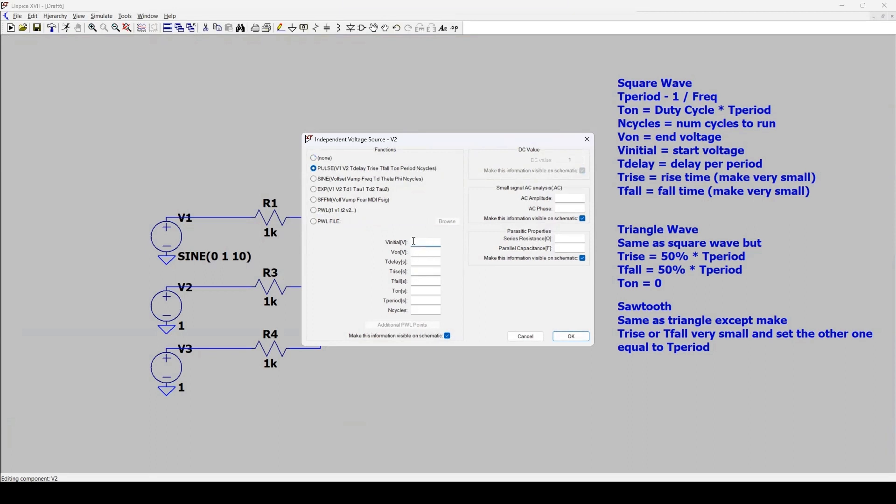
pyautogui.click(427, 262)
pyautogui.click(434, 245)
pyautogui.press('Tab')
pyautogui.press('Tab')
# - Set V2's Tperiod to 0.5 s, Ton to 0.25 s and Ncycles to 20, and apply the settings
pyautogui.press('Tab')
pyautogui.write('n')
pyautogui.press('Tab')
pyautogui.write('1n')
pyautogui.press('Tab')
pyautogui.press('Tab')
pyautogui.write('0.5')
pyautogui.click(426, 291)
pyautogui.write('0.25')
pyautogui.press('Tab')
pyautogui.press('Tab')
pyautogui.write('10')
pyautogui.press('BackSpace')
pyautogui.press('BackSpace')
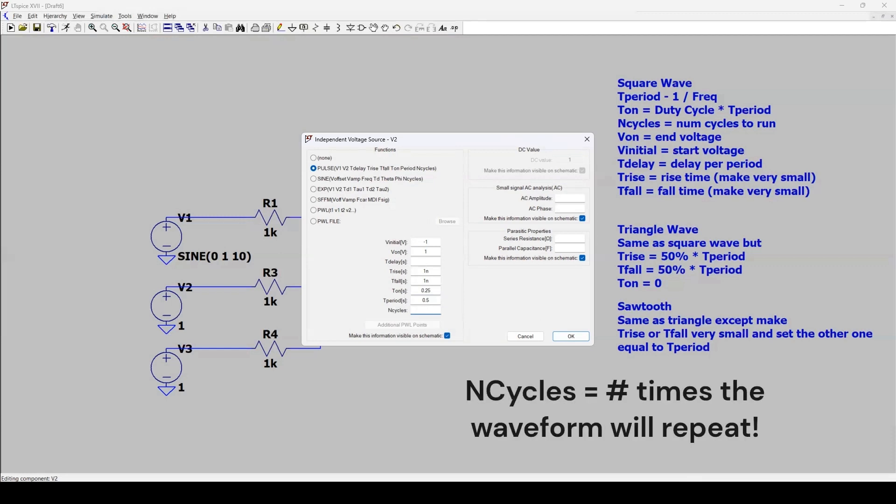
pyautogui.write('20')
pyautogui.press('Return')
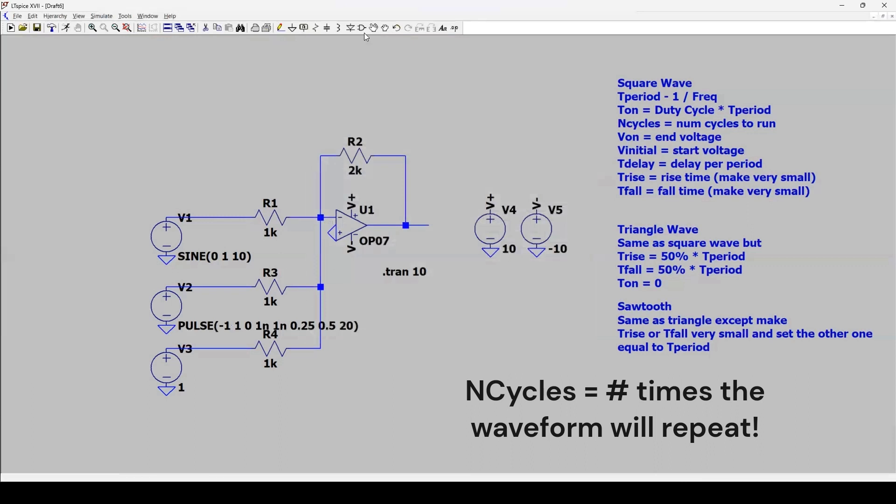
# - Move the PULSE label of V2 and the SINE label of V1 to the left side of their sources
pyautogui.click(208, 327)
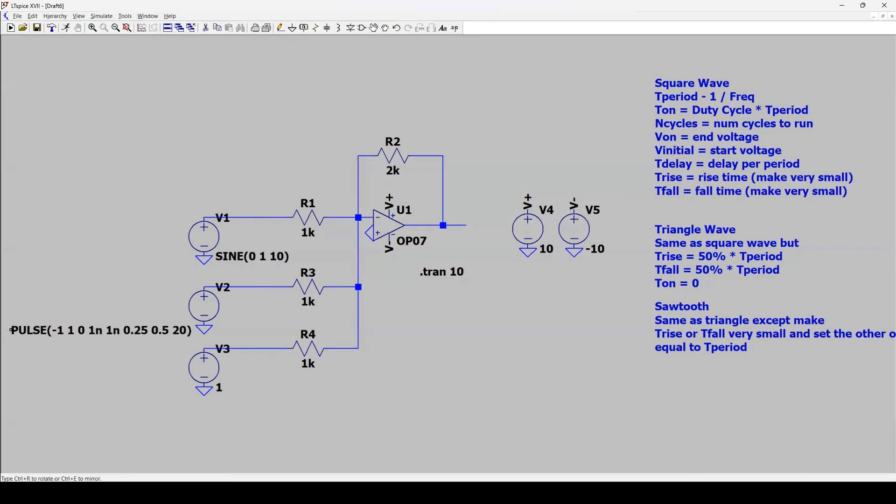
pyautogui.click(11, 330)
pyautogui.click(231, 258)
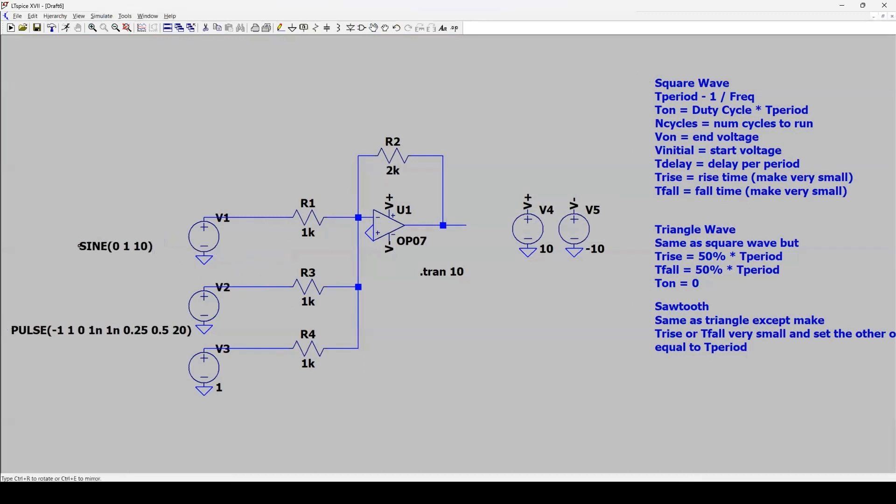
pyautogui.click(114, 253)
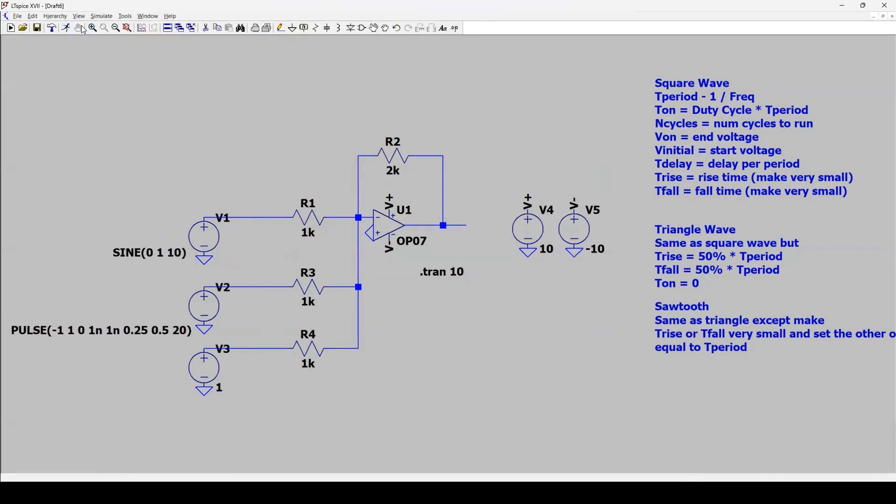
# - Run the simulation, plot the voltage at V2's output, then close the plot and return to the full-size schematic
pyautogui.click(66, 28)
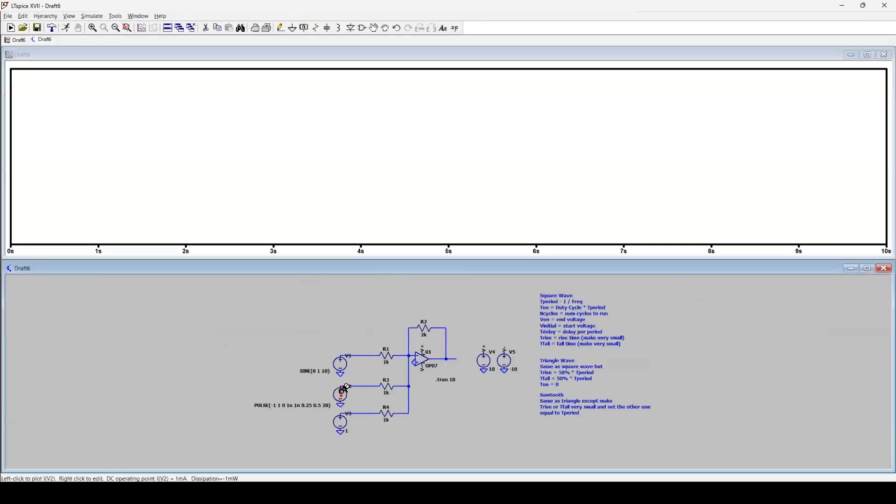
pyautogui.click(363, 386)
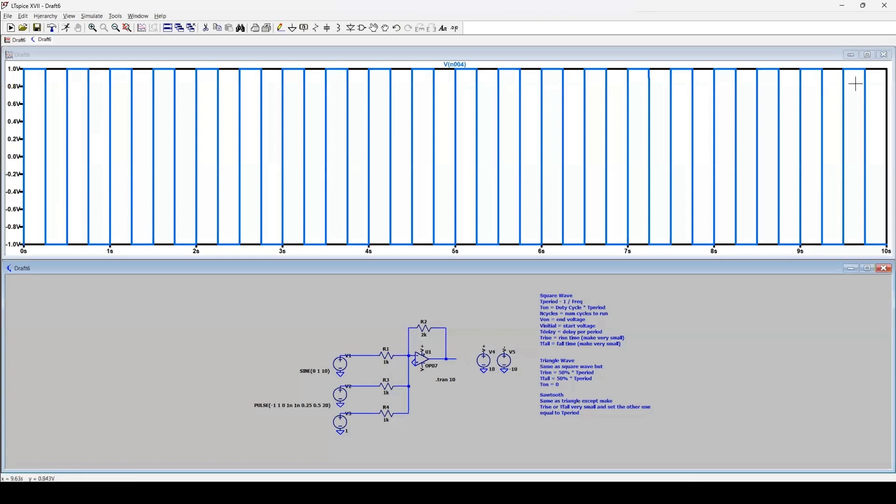
pyautogui.click(884, 57)
pyautogui.click(868, 268)
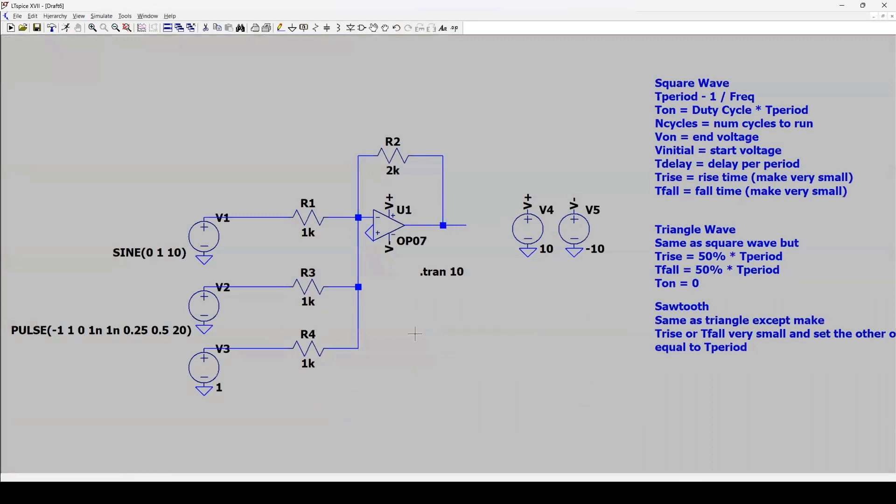
# - Switch source V3 to a PULSE function with Vinitial -1 V and Von 1 V
pyautogui.moveTo(428, 334); pyautogui.dragTo(432, 327)
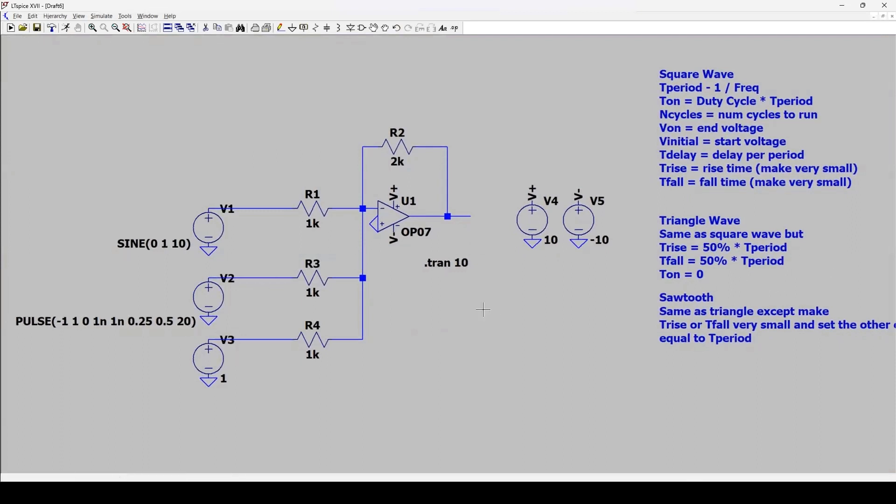
pyautogui.rightClick(211, 355)
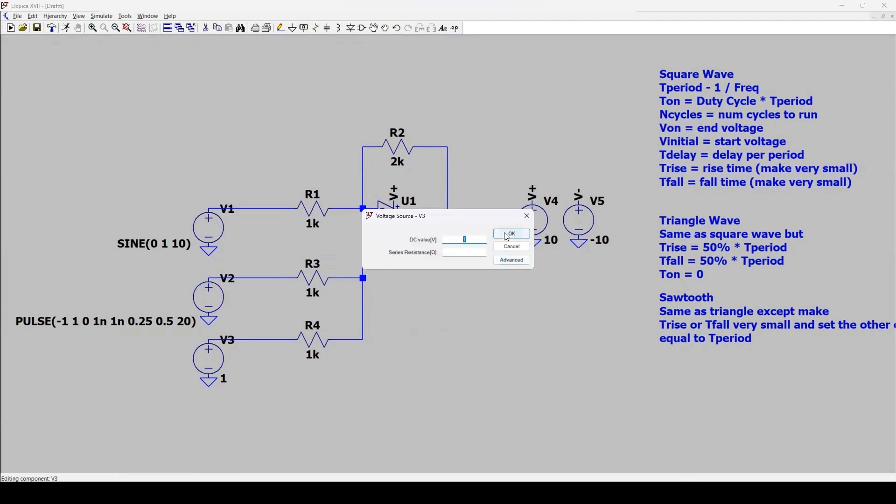
pyautogui.click(509, 263)
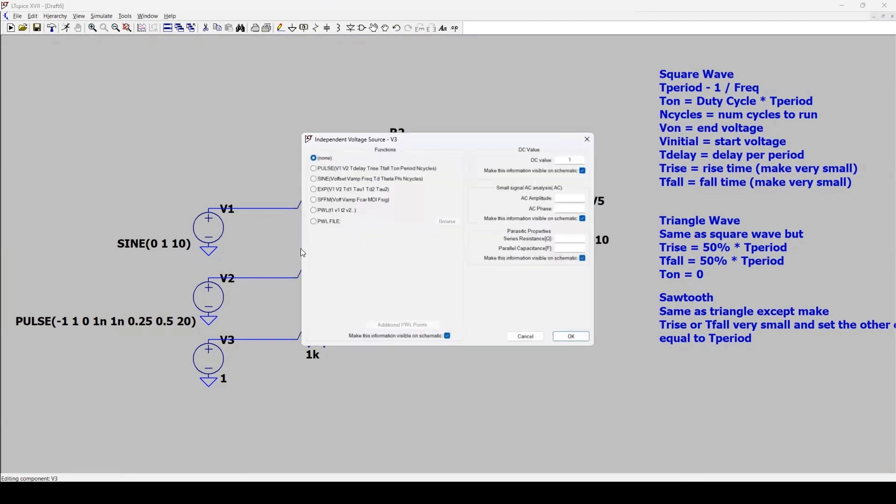
pyautogui.click(313, 168)
pyautogui.click(432, 244)
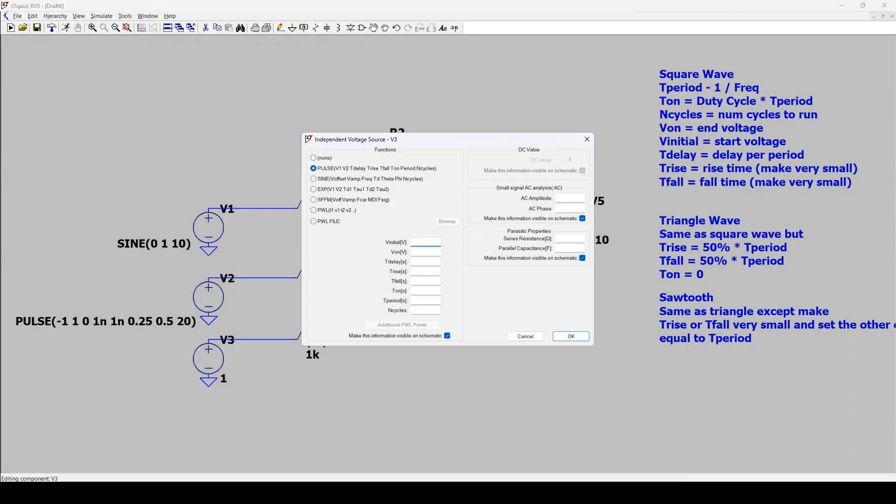
pyautogui.click(425, 252)
pyautogui.write('1')
pyautogui.click(426, 261)
pyautogui.click(426, 272)
pyautogui.click(426, 281)
pyautogui.click(427, 291)
pyautogui.click(426, 300)
pyautogui.press('super')
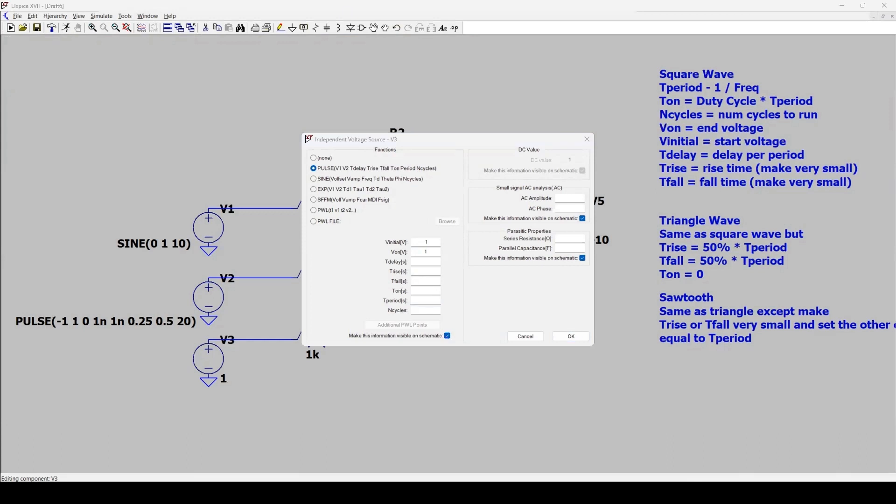
# - Set V3's Tperiod to 2 s and Ncycles to 20
pyautogui.click(435, 300)
pyautogui.write('2')
pyautogui.press('Tab')
pyautogui.write('10')
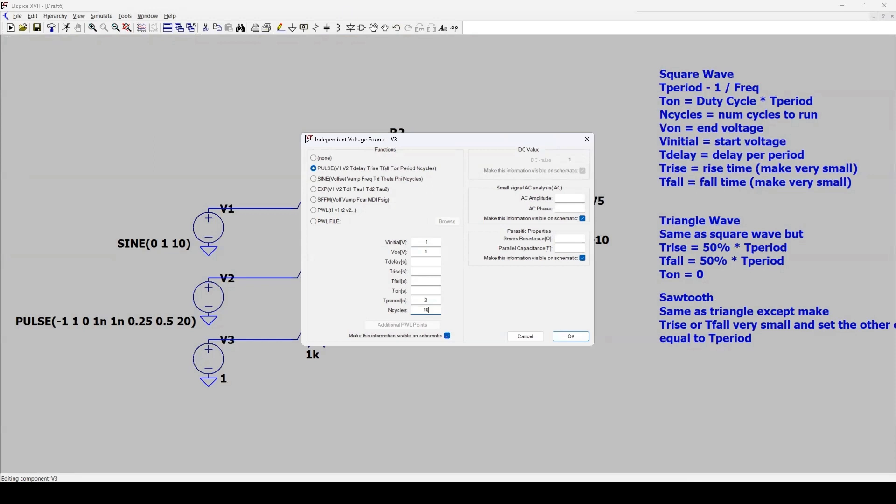
pyautogui.hotkey('ctrl', 'a')
pyautogui.write('20')
# - Set V3's Trise and Tfall to 1 s and Ton to 0 for a triangle wave, and apply the settings
pyautogui.hotkey('shift', 'Tab')
pyautogui.hotkey('shift', 'Tab')
pyautogui.hotkey('shift', 'Tab')
pyautogui.hotkey('shift', 'Tab')
pyautogui.press('Tab')
pyautogui.press('Tab')
pyautogui.click(427, 252)
pyautogui.click(428, 292)
pyautogui.write('0')
pyautogui.click(427, 265)
pyautogui.click(571, 340)
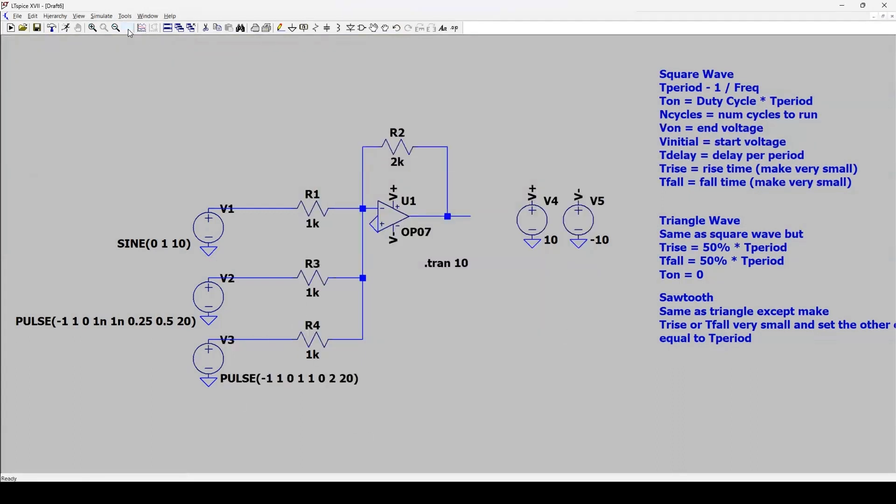
# - Run the simulation and plot the output voltages of V3, V2 and V1 together
pyautogui.click(67, 28)
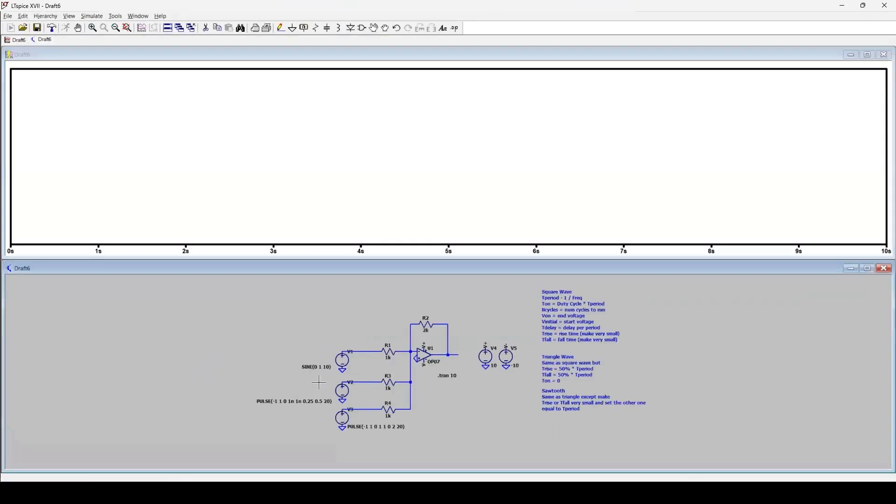
pyautogui.click(367, 406)
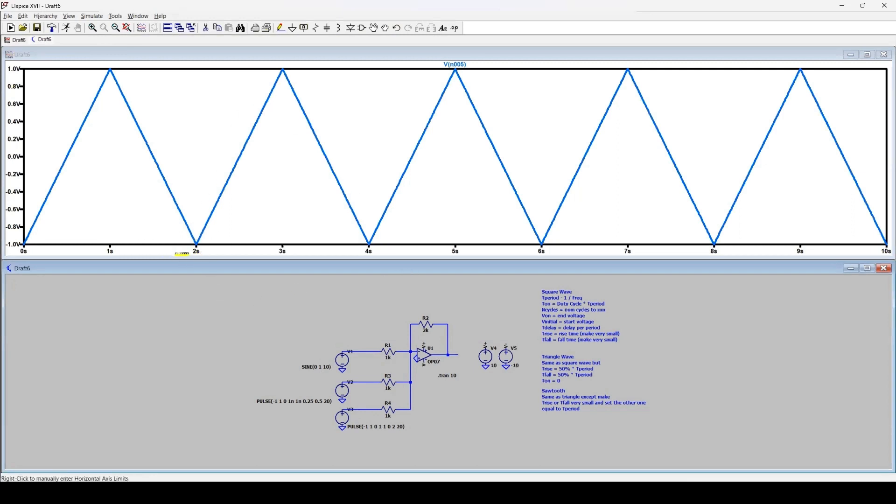
pyautogui.click(368, 380)
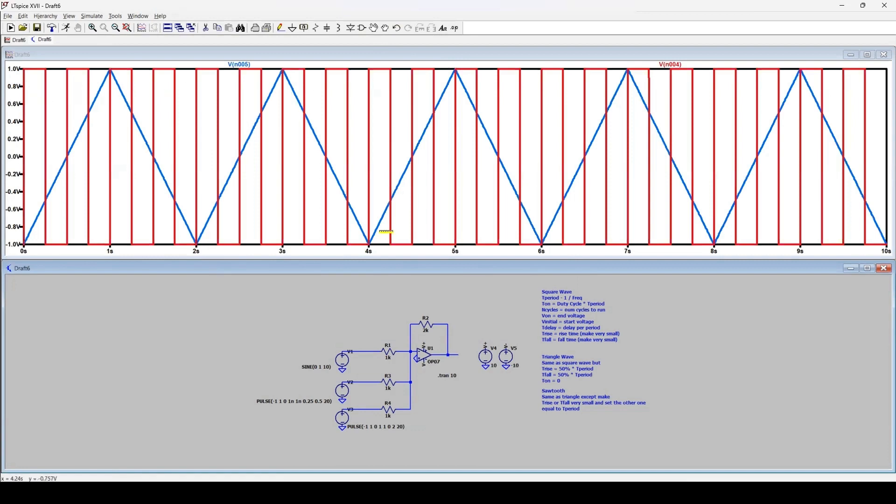
pyautogui.click(356, 348)
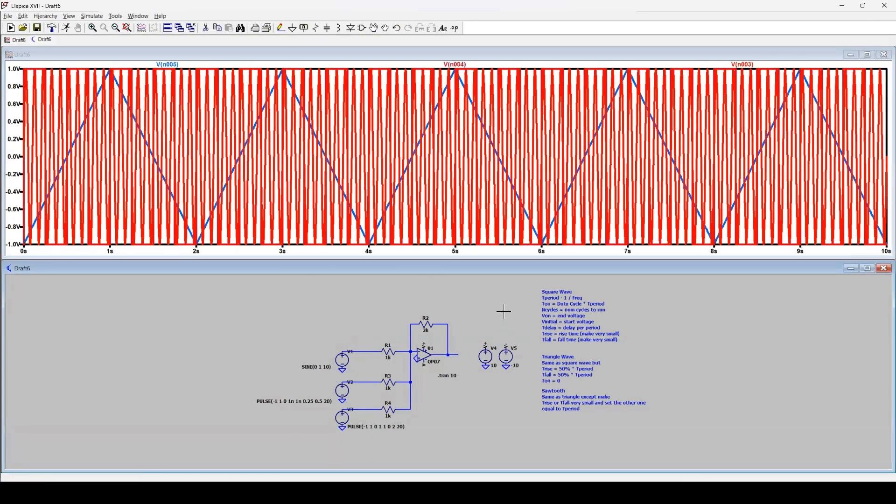
# - Plot the op-amp's output voltage on its own, then overlay the V3 and V2 source voltages
pyautogui.click(451, 354)
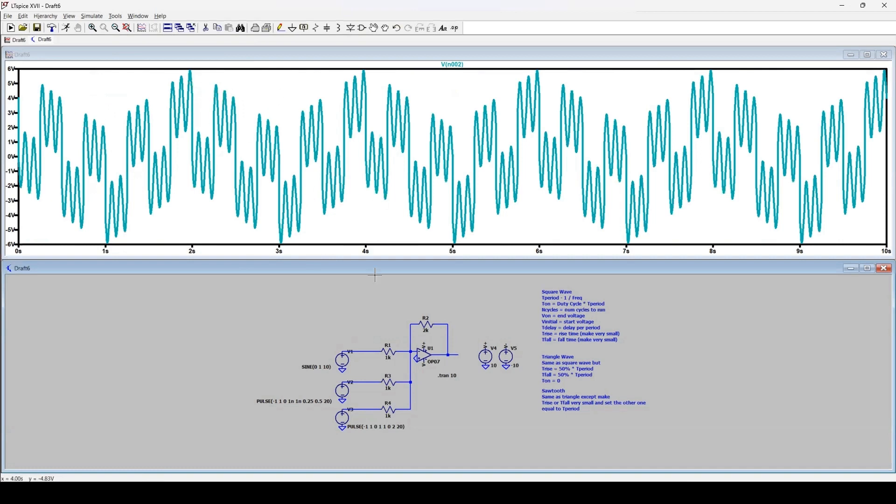
pyautogui.click(366, 406)
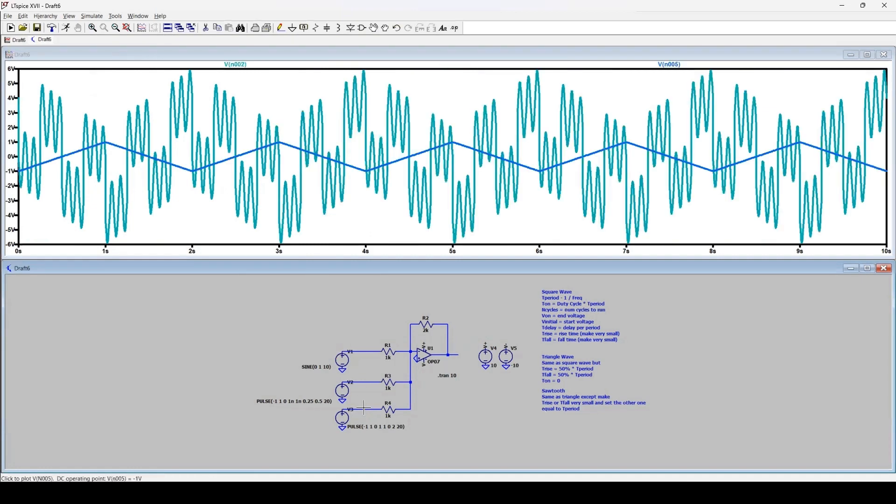
pyautogui.click(368, 382)
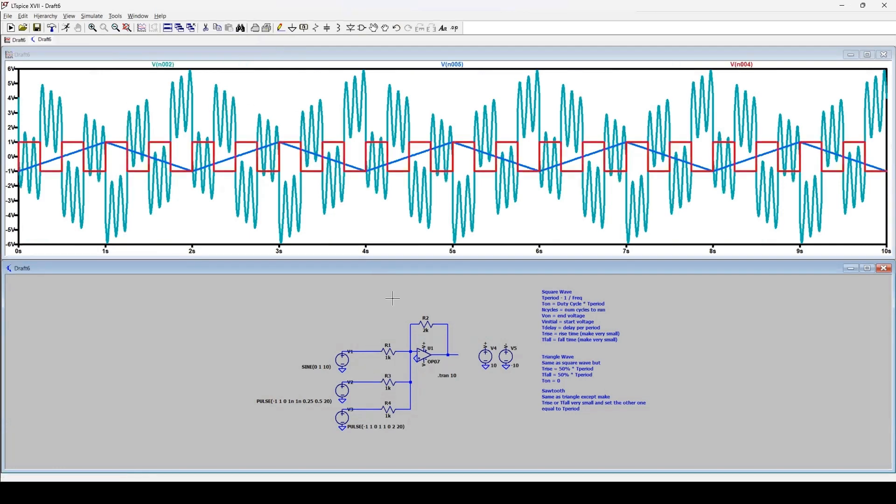
# - Move V3's PULSE value text to the left of the V3 source, level with its symbol
pyautogui.click(377, 346)
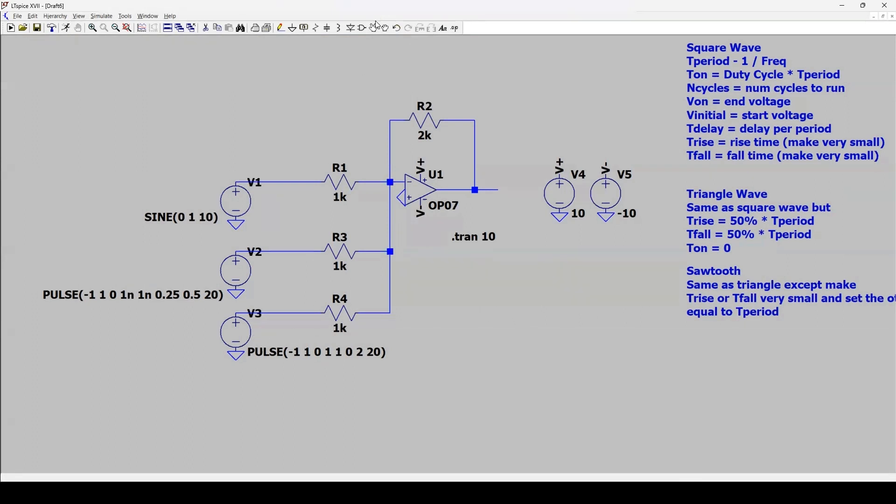
pyautogui.moveTo(362, 350); pyautogui.dragTo(178, 334)
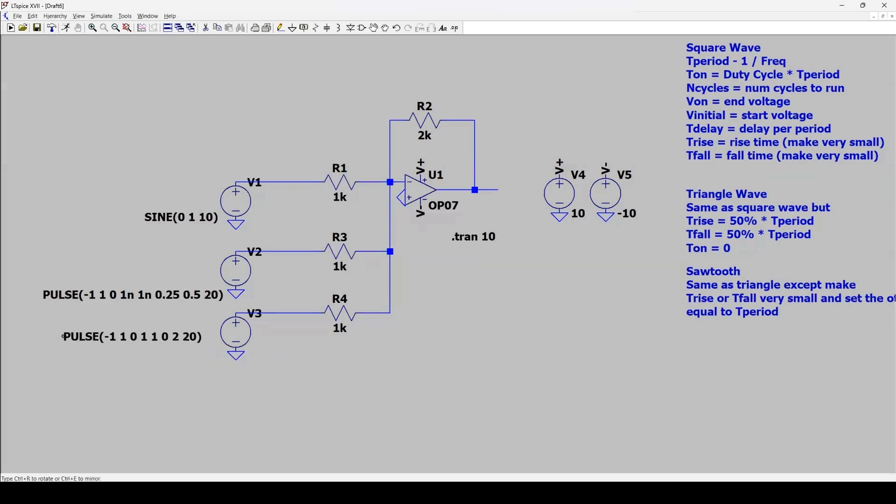
pyautogui.rightClick(154, 339)
pyautogui.click(524, 213)
# - Set V3's Trise to 1n and Tfall to 2 for a falling sawtooth wave, and apply the settings
pyautogui.rightClick(241, 327)
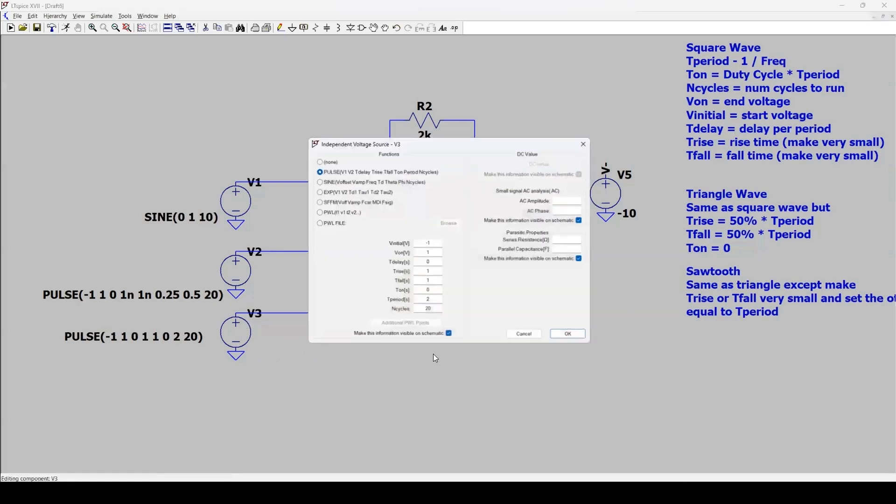
pyautogui.click(434, 271)
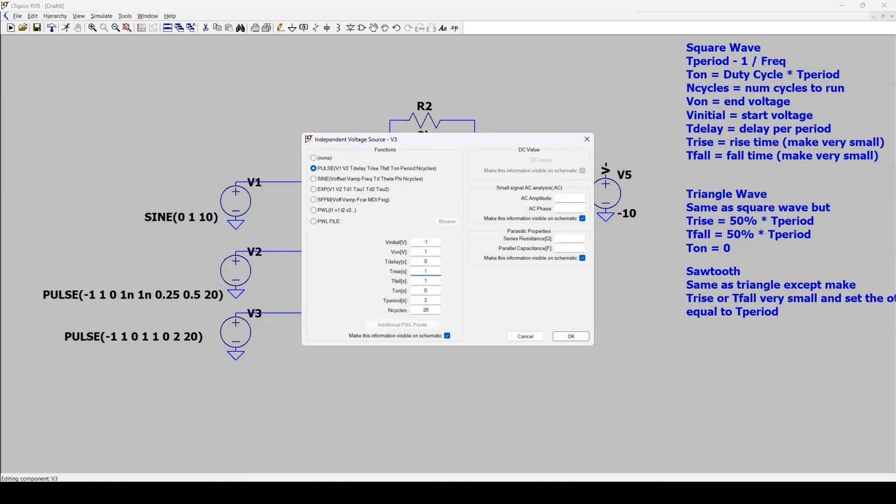
pyautogui.press('Tab')
pyautogui.click(440, 273)
pyautogui.click(572, 336)
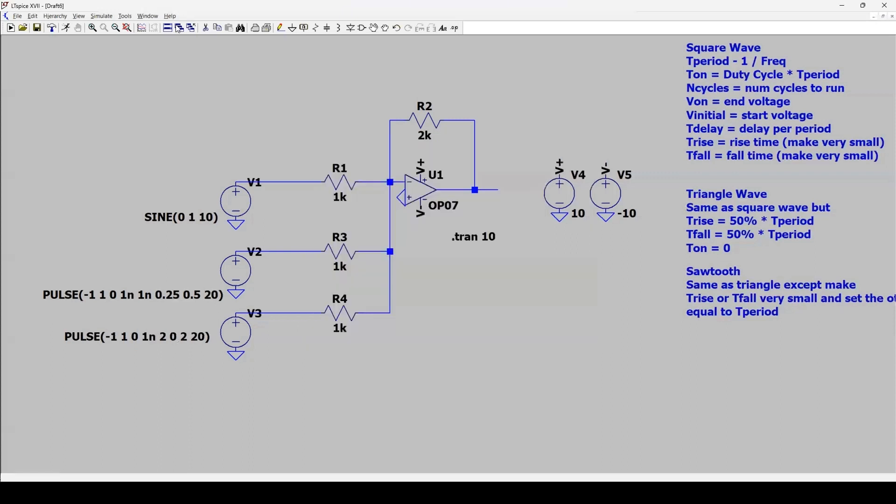
# - Run the simulation and plot the output voltage of V3
pyautogui.click(66, 29)
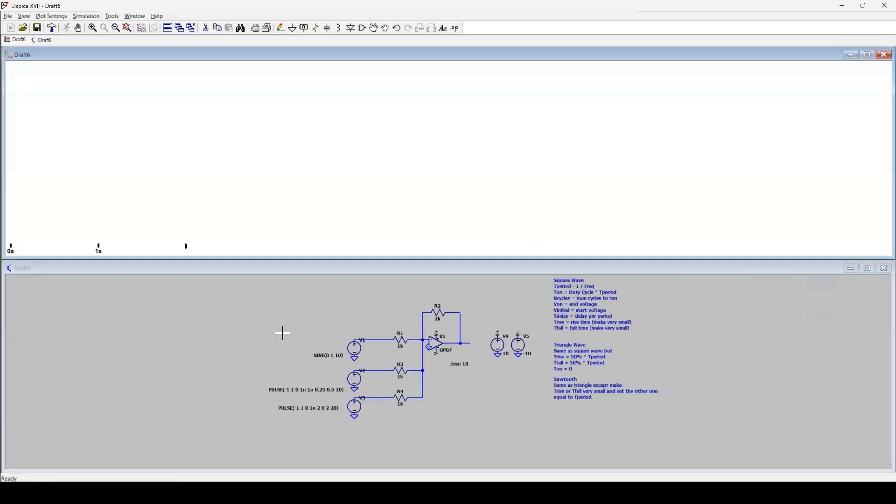
pyautogui.click(374, 399)
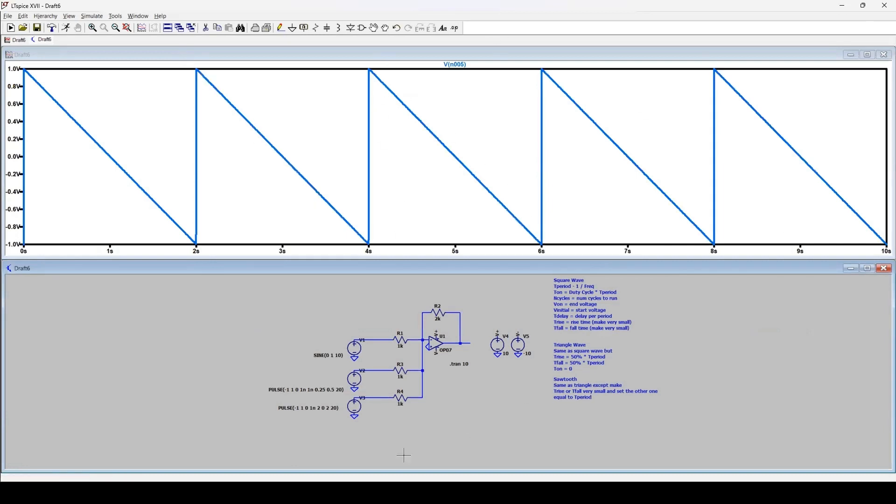
# - Set V3's Trise to 2 and Tfall to 1n for a rising sawtooth wave, and rerun the simulation
pyautogui.rightClick(357, 405)
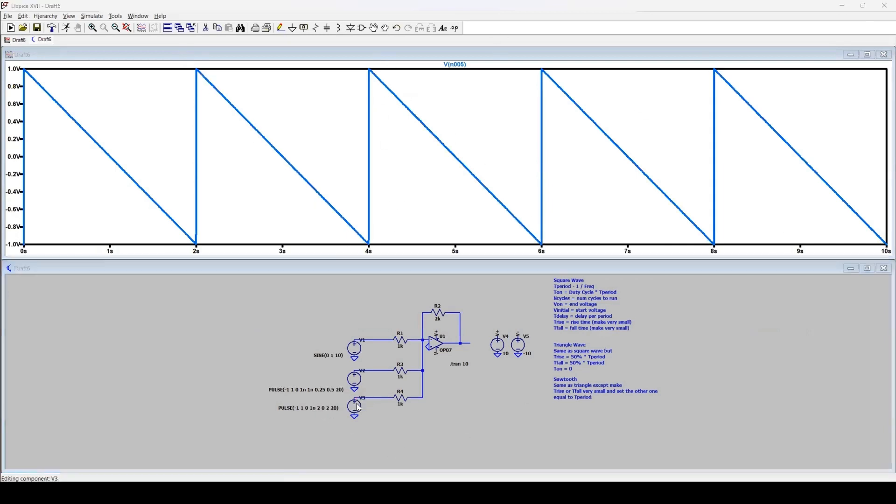
pyautogui.write('2')
pyautogui.press('Tab')
pyautogui.write('1')
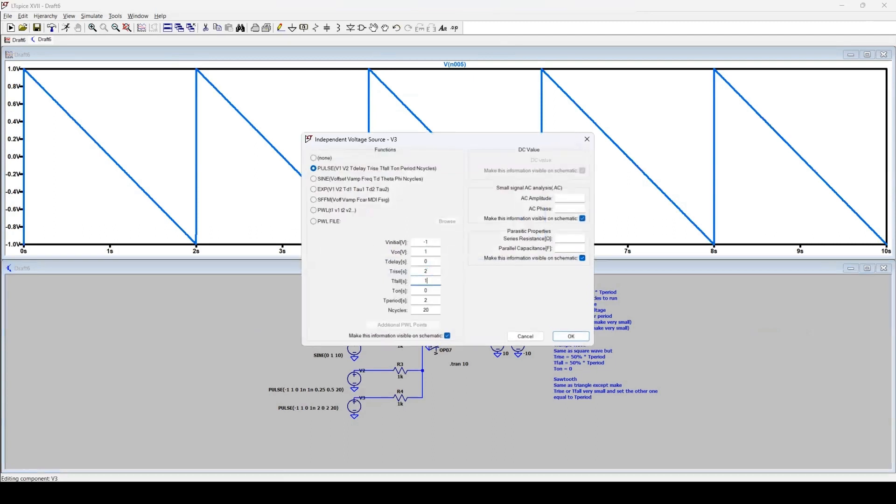
pyautogui.write('n')
pyautogui.press('Return')
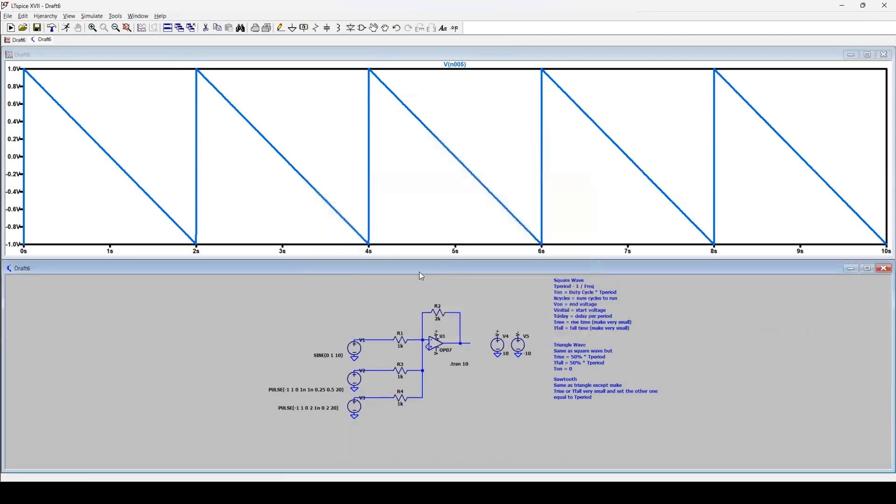
pyautogui.click(66, 28)
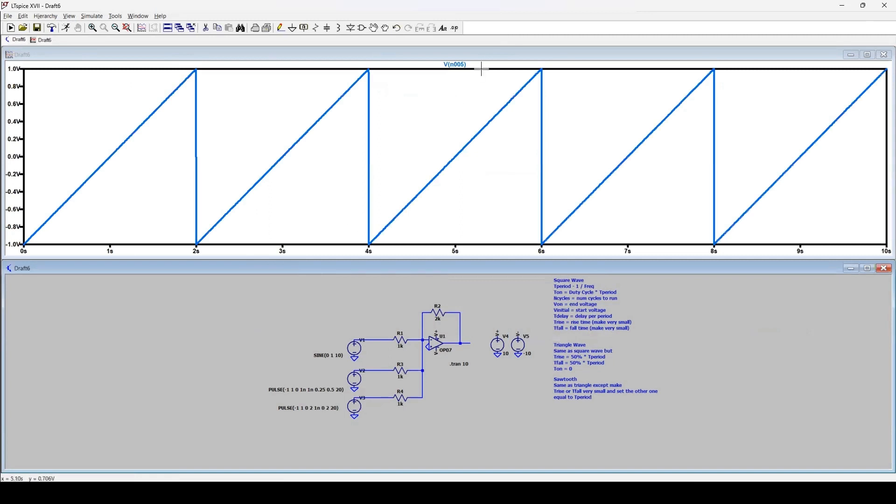